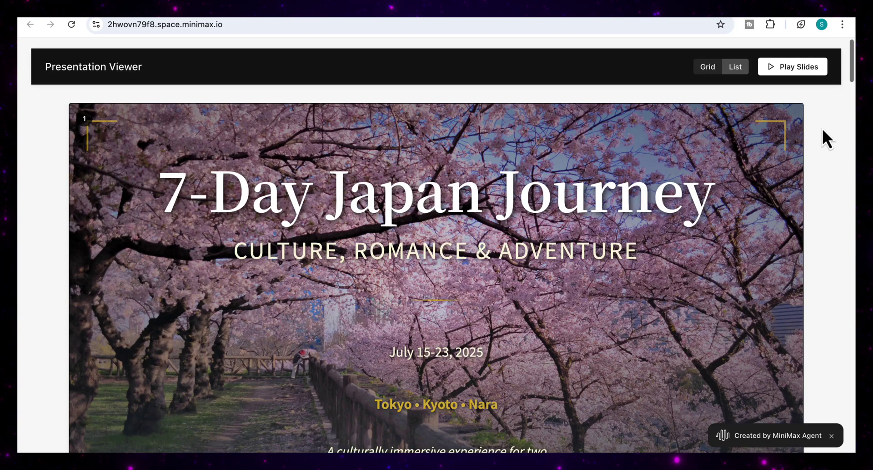
Look over the 7-Day Japan Journey presentation and the Lake Tai tour map page.
scroll(822, 128, down, 7)
scroll(823, 129, down, 15)
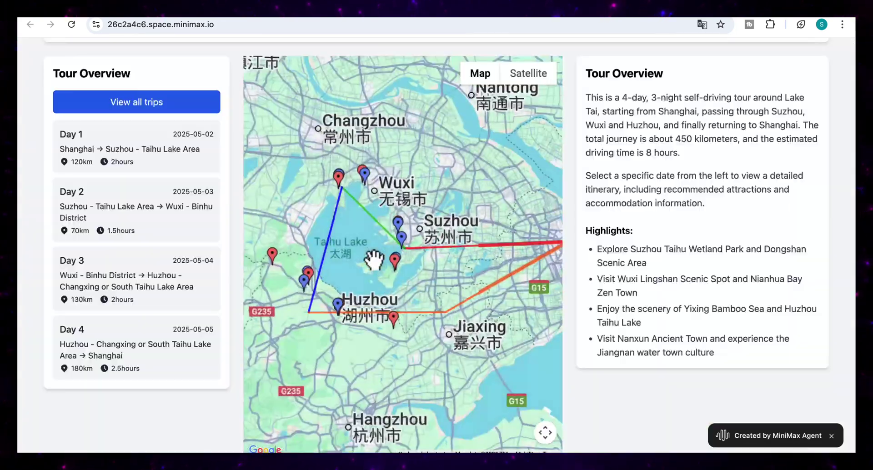
scroll(374, 260, up, 4)
scroll(373, 260, down, 3)
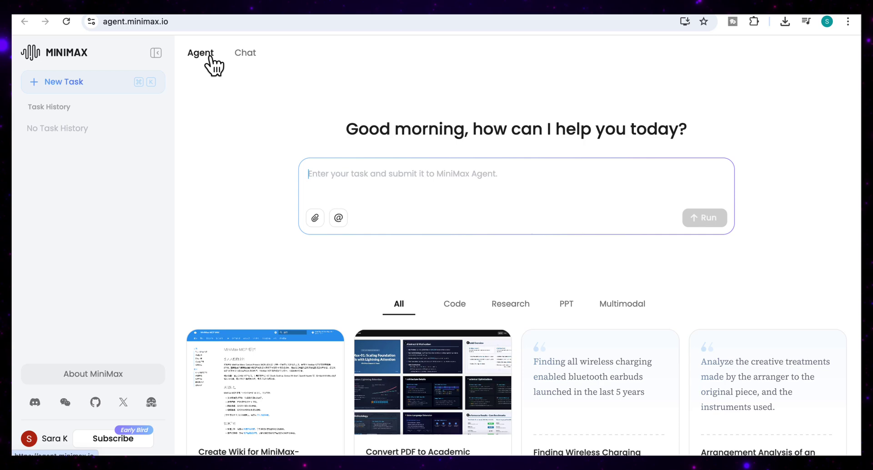
Switch to Chat mode and check its file upload, Search and Think options.
click(239, 49)
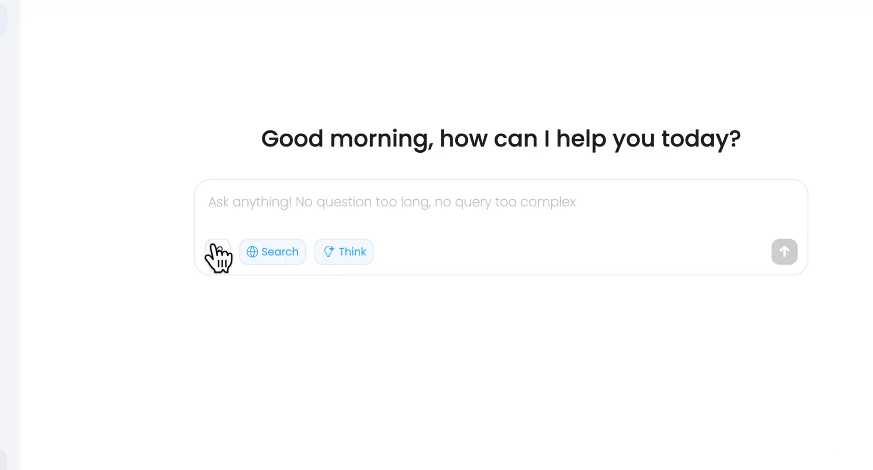
mouse_move(316, 249)
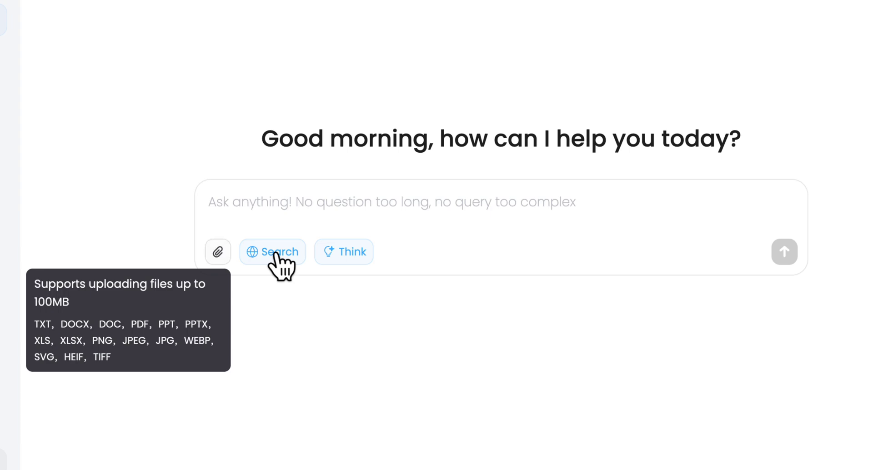
mouse_move(283, 253)
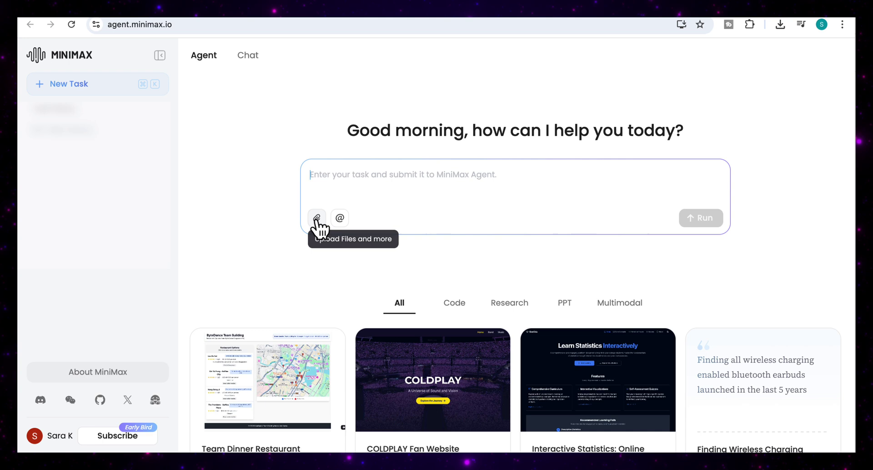
Show the tools that can be connected to an Agent task and open the MCP Market.
click(340, 219)
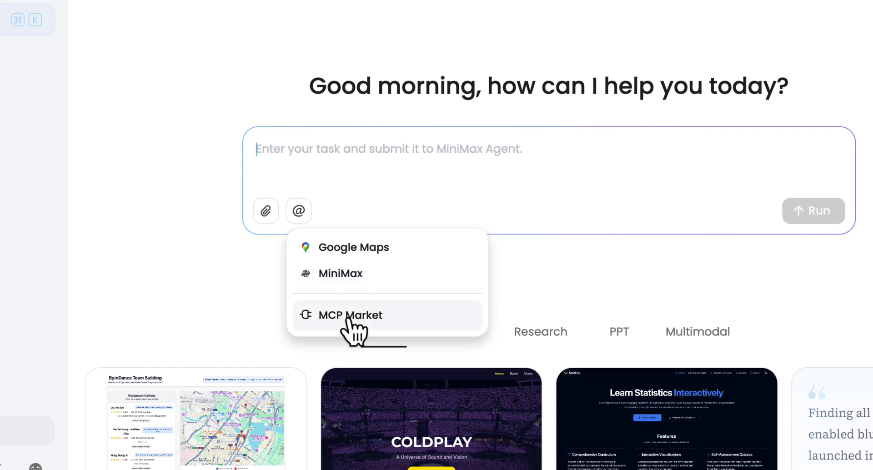
click(352, 321)
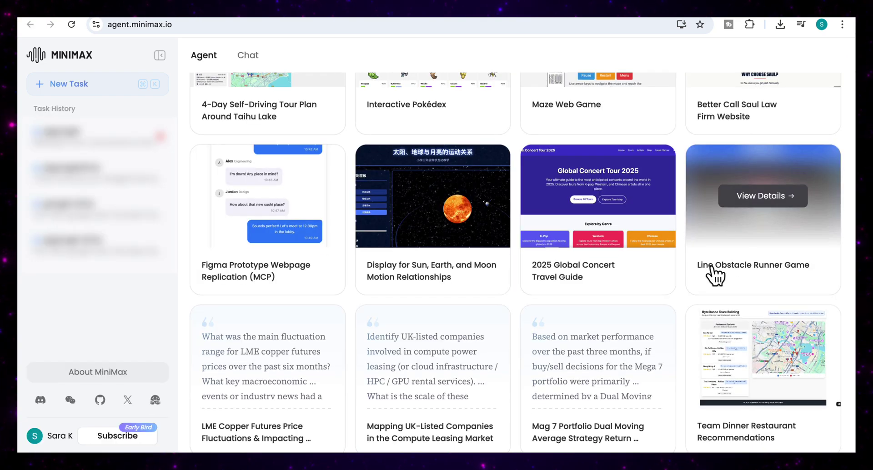
Browse the gallery of example tasks, from the Taihu Lake tour plan to the MCP Navigation Site.
scroll(714, 275, down, 3)
scroll(714, 275, down, 3)
scroll(714, 275, up, 8)
scroll(714, 275, down, 1)
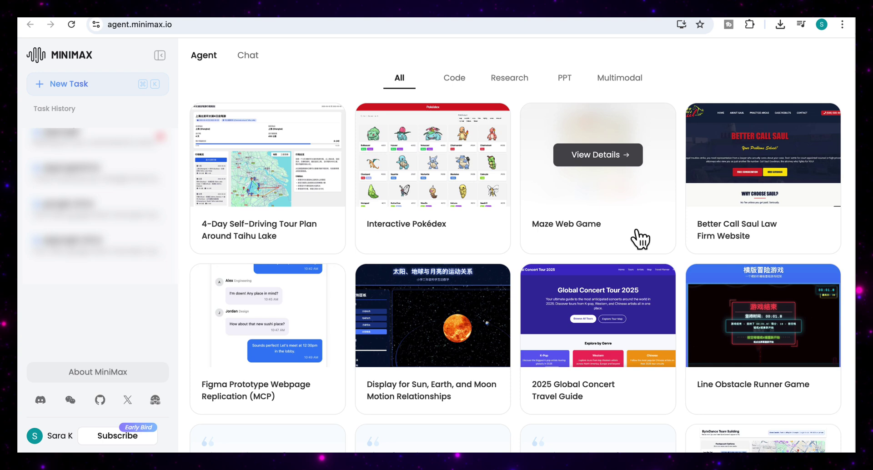
scroll(652, 301, down, 3)
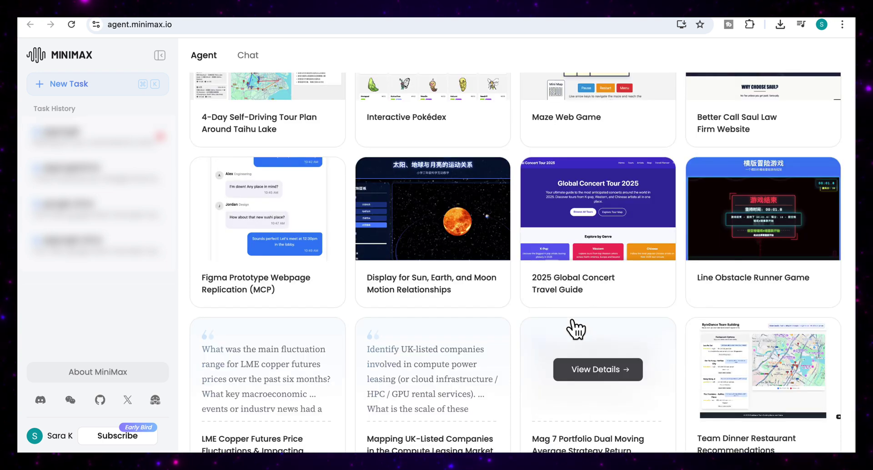
scroll(575, 328, down, 4)
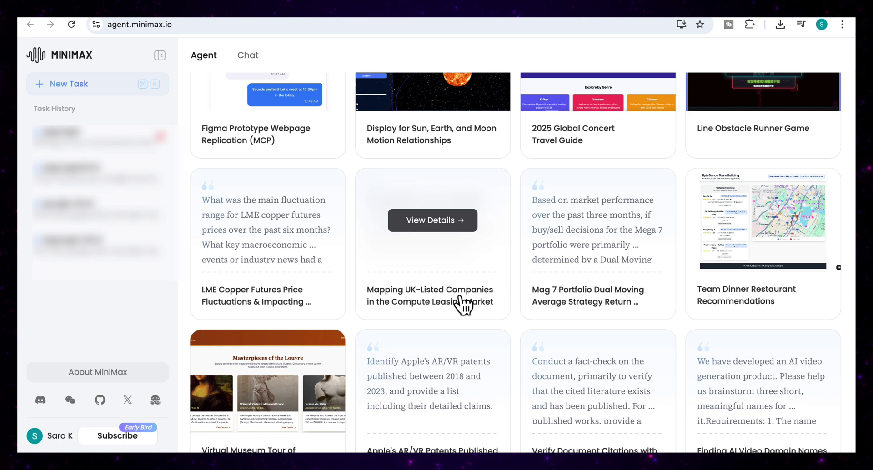
scroll(482, 314, down, 5)
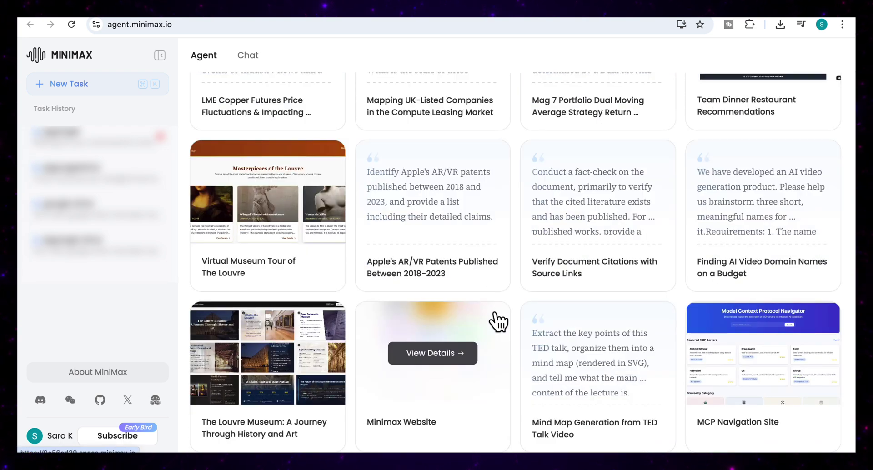
scroll(500, 323, up, 3)
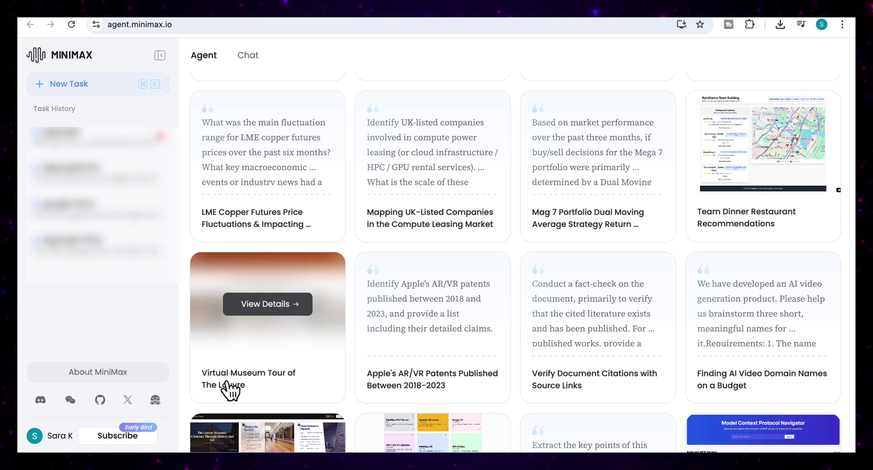
View the Virtual Museum Tour of The Louvre example, skip to its result and open the created site in a new tab.
click(277, 306)
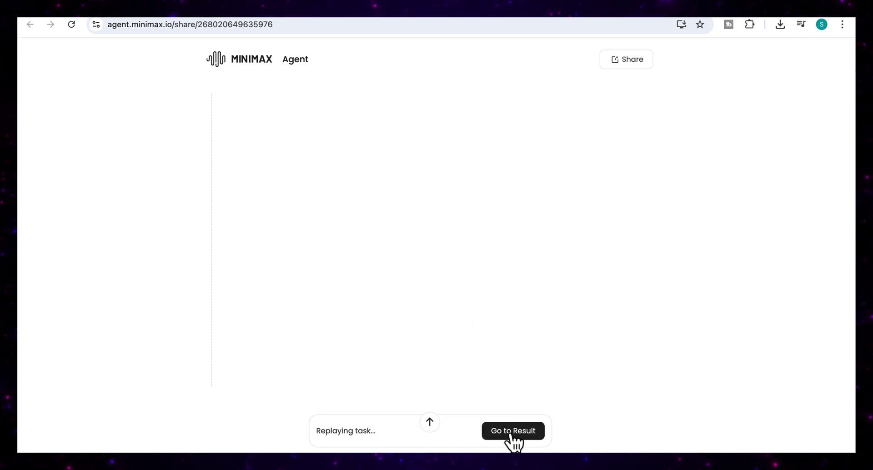
click(511, 436)
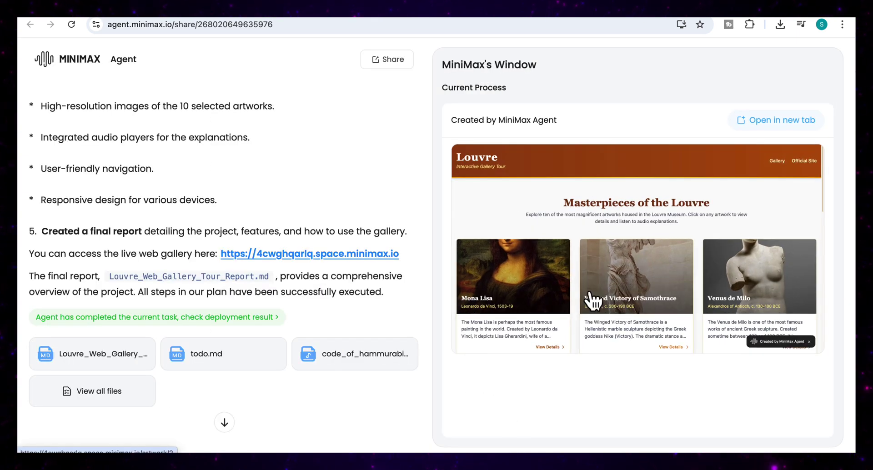
scroll(640, 263, down, 1)
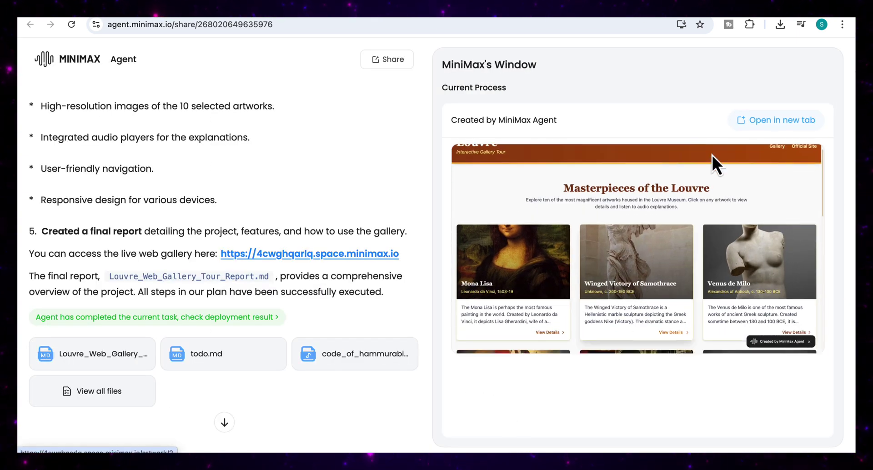
click(783, 122)
Look through the artwork cards of the Louvre gallery site and close it.
scroll(460, 174, down, 8)
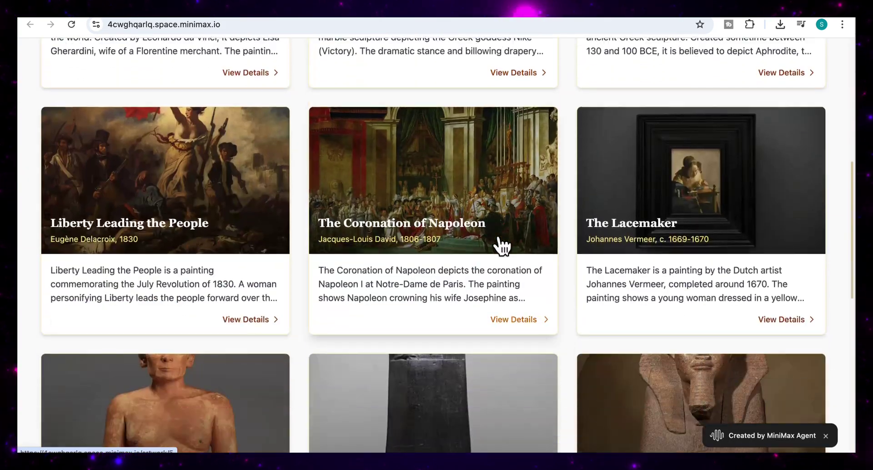
scroll(503, 245, down, 10)
scroll(503, 246, up, 12)
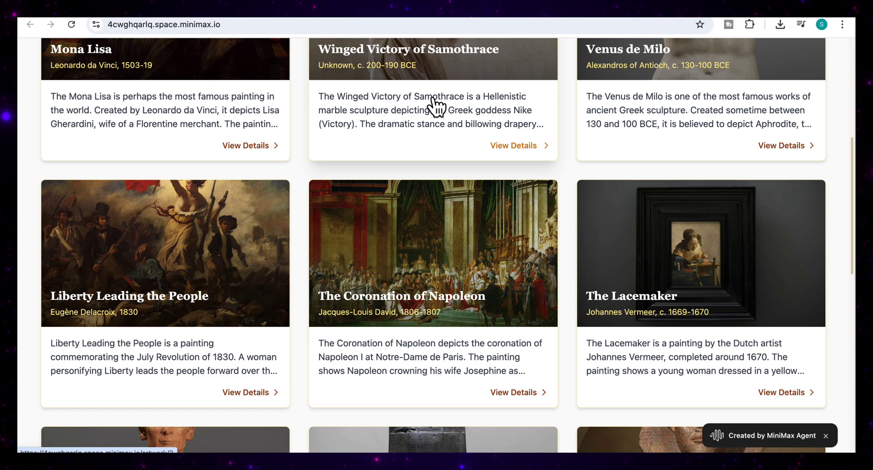
key(super+w)
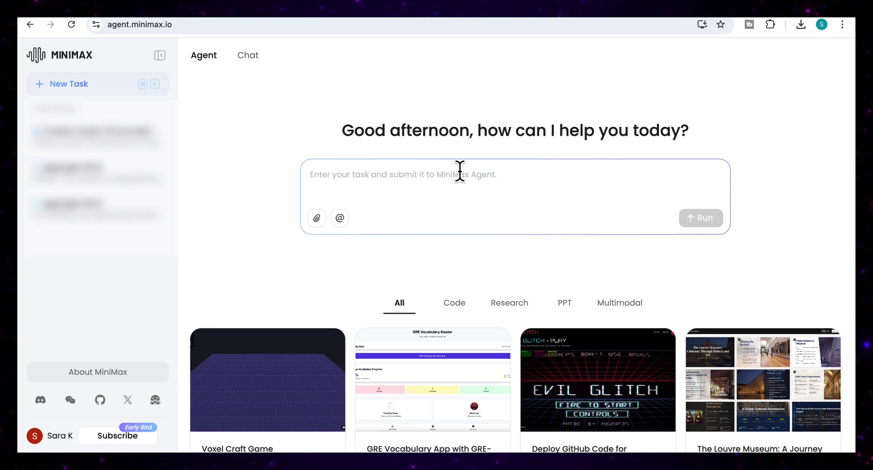
Run an Agent task for a modern, dark-themed futuristic tech showroom website with a bold hero section, 10 gadgets, glowing hover effects and smooth sci-fi animations.
text(Create a modern, visually stunning website for a futuristic tech showroom. The homepage should feature a sleek dark theme, a hero section with a bold title and image of a high-tech environment, and sections for 10 innovative gadgets with brief descriptions and glowing hover effects. Use smooth animations and a clean, sci-fi-inspired layout.)
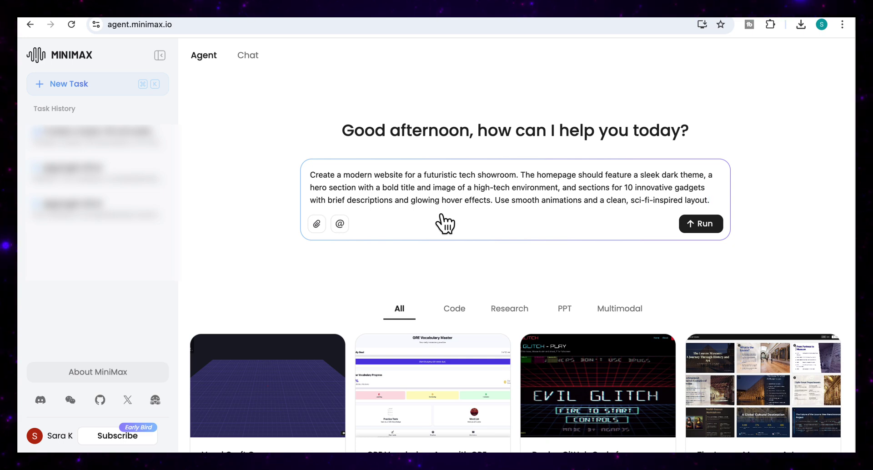
click(705, 225)
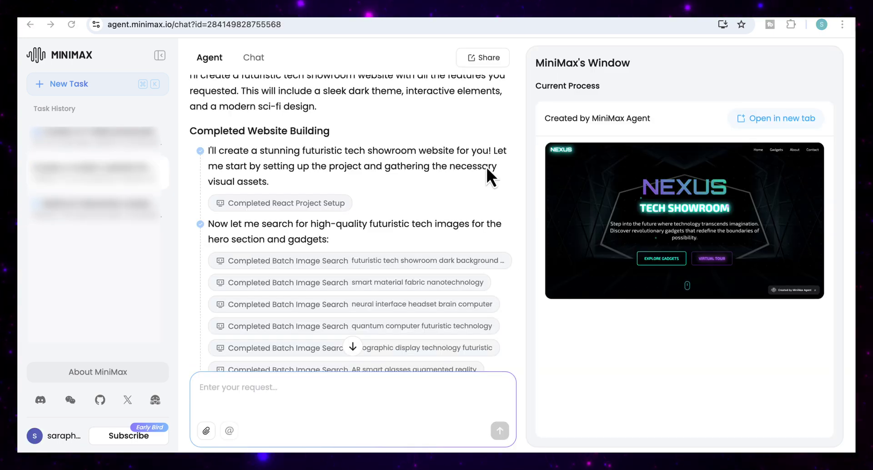
Review the agent's work log and final summary for the tech showroom website, including build steps and implemented features.
scroll(489, 176, down, 2)
scroll(487, 167, down, 2)
scroll(372, 231, up, 10)
scroll(378, 232, down, 4)
scroll(379, 232, down, 1)
scroll(379, 232, down, 5)
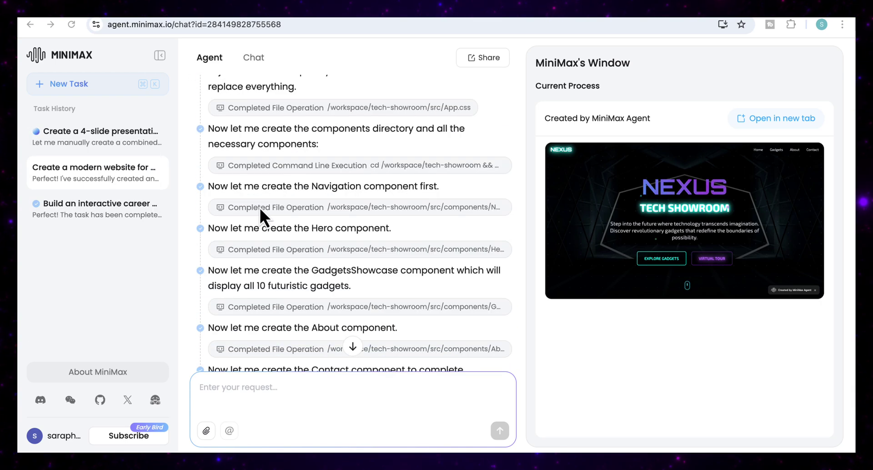
scroll(430, 302, down, 12)
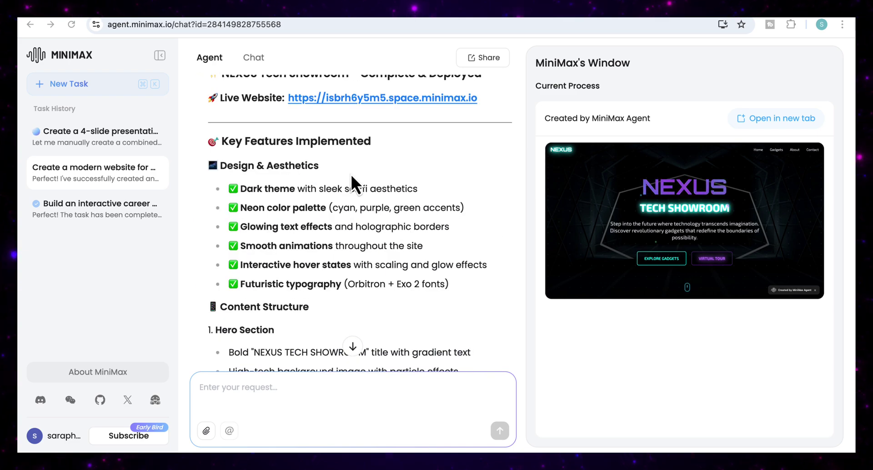
scroll(351, 174, down, 2)
scroll(355, 168, up, 4)
scroll(351, 154, down, 8)
scroll(351, 151, down, 10)
scroll(339, 236, up, 6)
scroll(339, 235, down, 20)
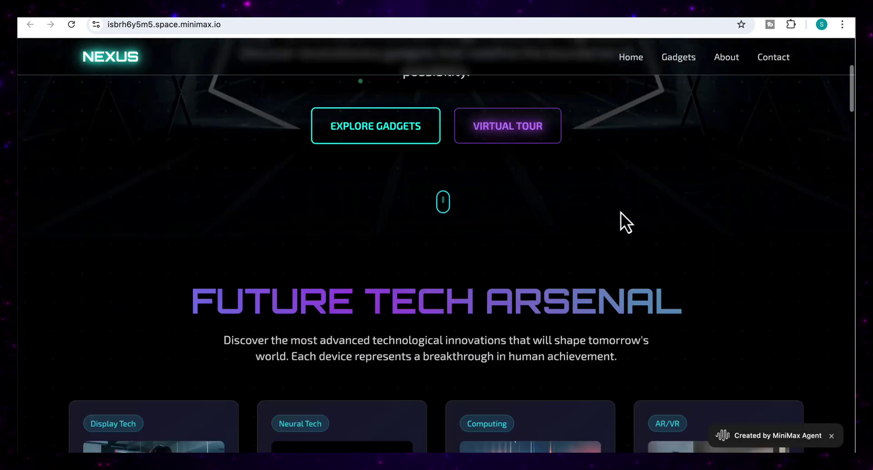
Examine the hero section and the first gadget cards of the generated NEXUS website.
scroll(620, 212, up, 5)
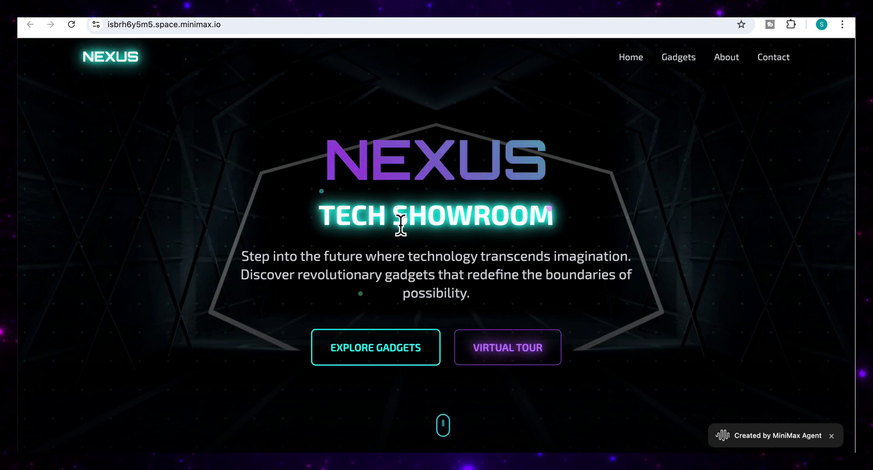
scroll(401, 225, down, 3)
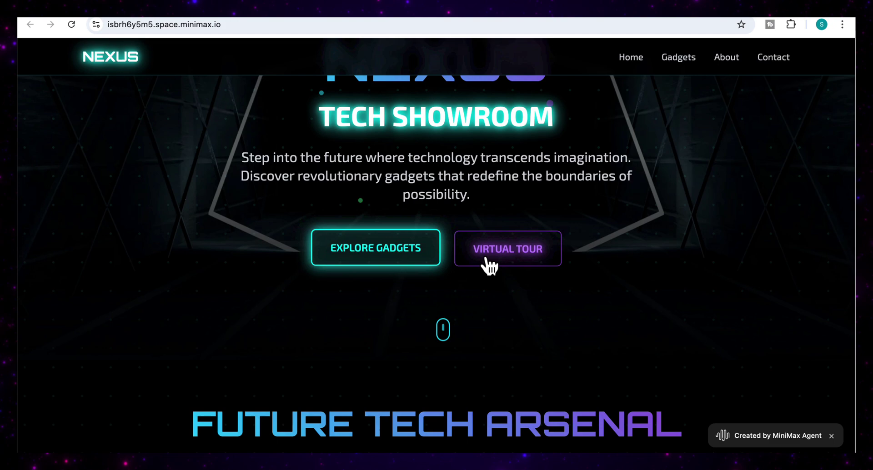
scroll(448, 353, up, 2)
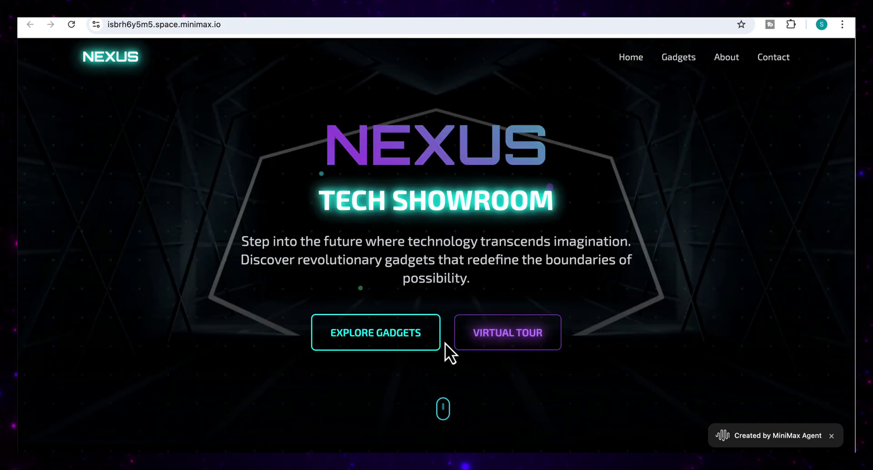
scroll(446, 343, down, 1)
scroll(441, 343, down, 8)
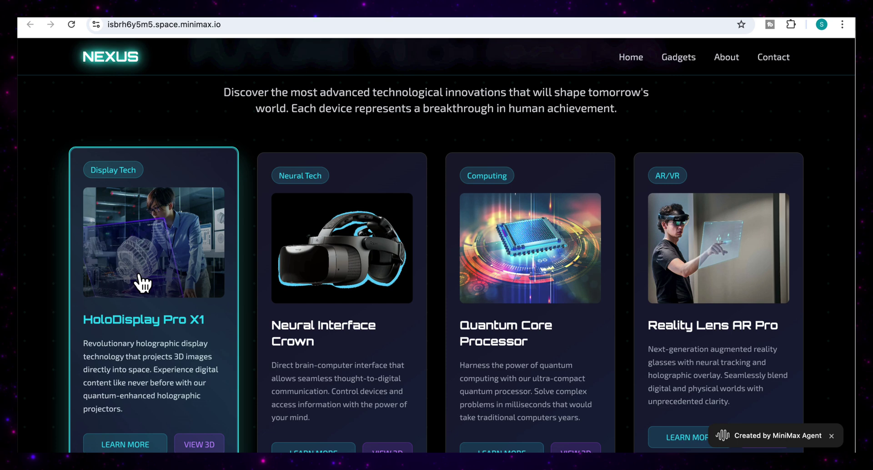
scroll(144, 284, down, 1)
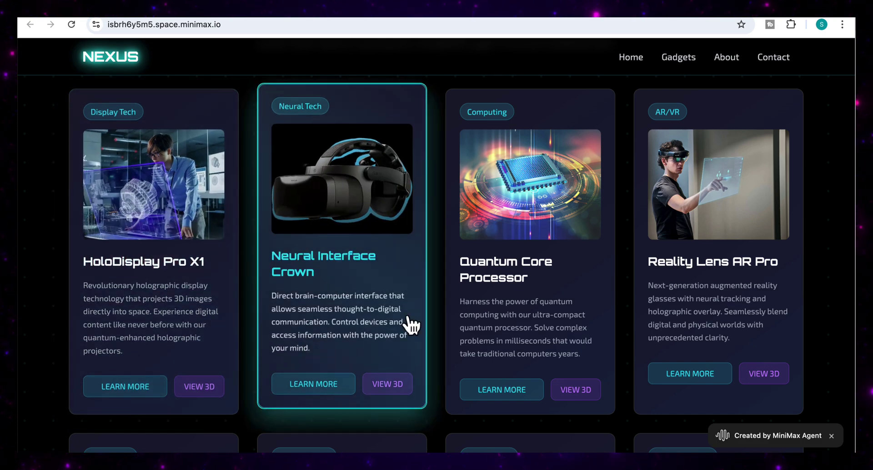
Examine the remaining gadgets, the NEXUS Vision section and the contact section, and run through the whole page once more.
scroll(444, 384, down, 10)
scroll(426, 372, down, 3)
scroll(747, 272, up, 3)
scroll(631, 289, down, 1)
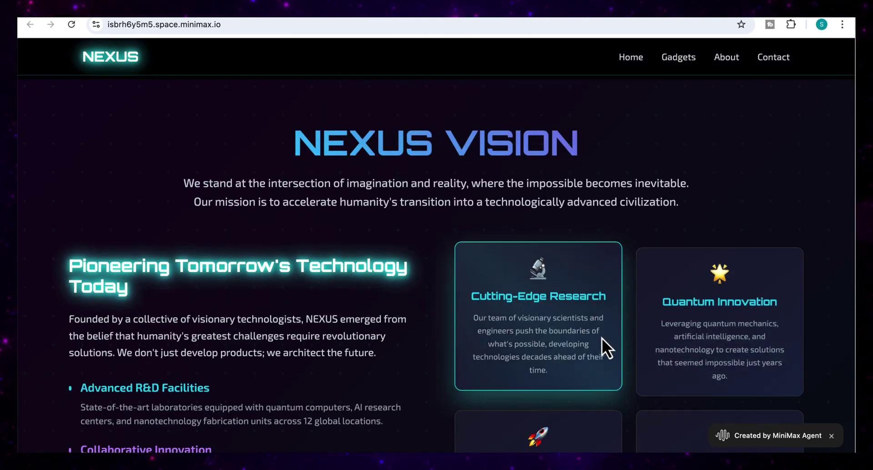
scroll(714, 344, down, 5)
scroll(712, 341, down, 5)
scroll(609, 289, down, 2)
scroll(591, 305, down, 7)
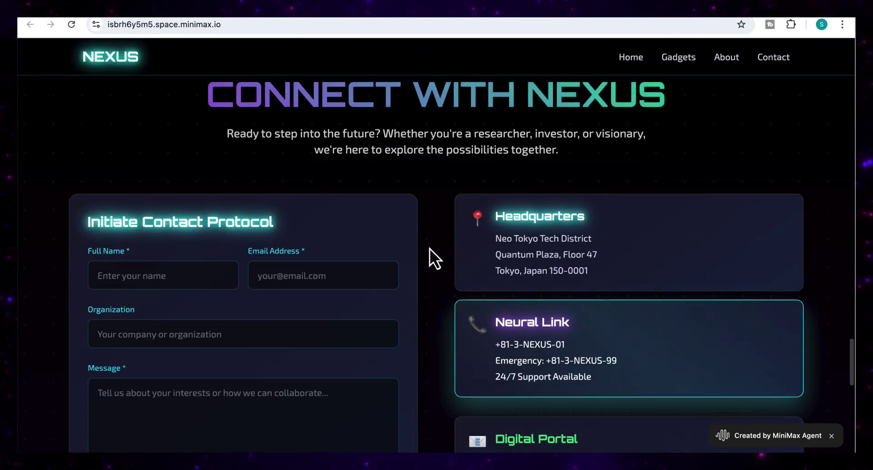
scroll(609, 362, up, 15)
scroll(608, 359, up, 8)
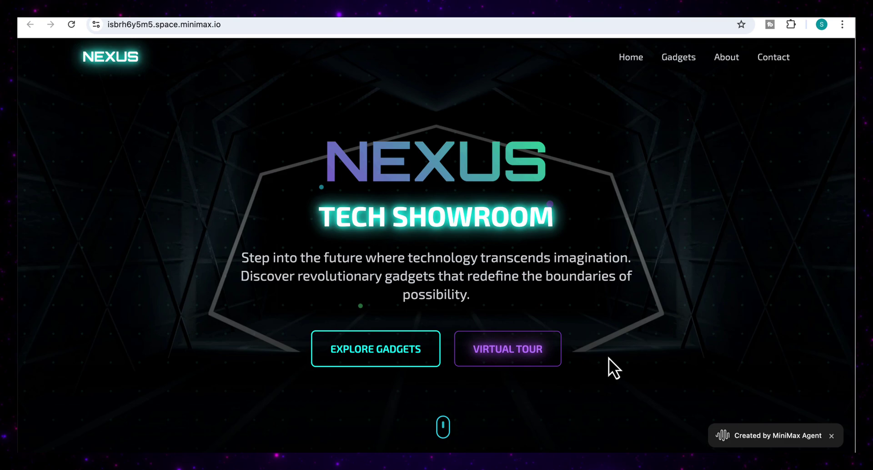
scroll(609, 358, down, 10)
scroll(611, 345, down, 4)
scroll(612, 346, down, 9)
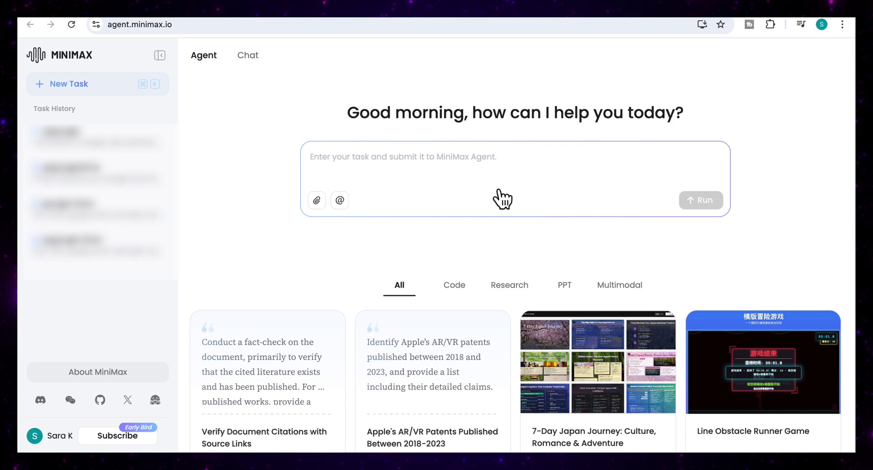
Write a task asking for sales trends, product performance, visualisations and recommendations for increasing sales by at least 25% next quarter, and attach _sales_data.csv.
text(Using the attached sales report, perform a detailed analysis to uncover key trends, identify the best and worst performing products, and highlight any patterns across regions or sales channels. Generate a full set of visualisations (e.g. bar charts, line graphs, category breakdowns) to support your findings. Provide a concise written summary of the insights, and include clear, data-driven recommendations aimed at increasing overall sales by at least 20% over the next quarter.)
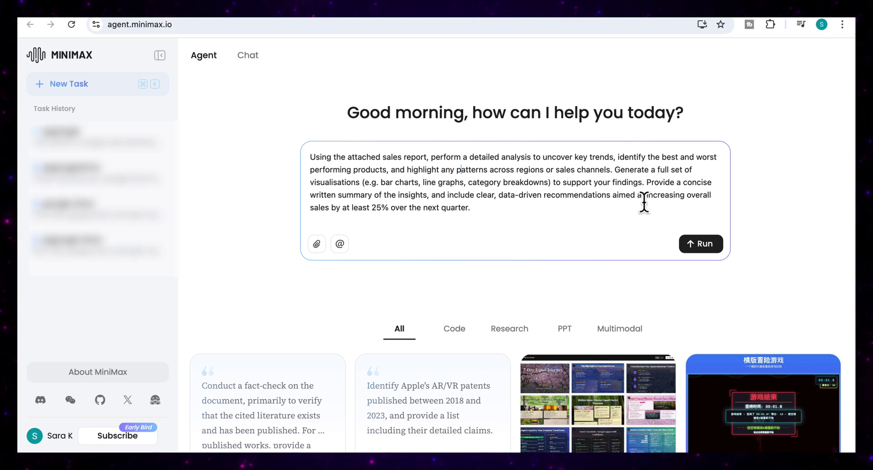
scroll(649, 175, down, 1)
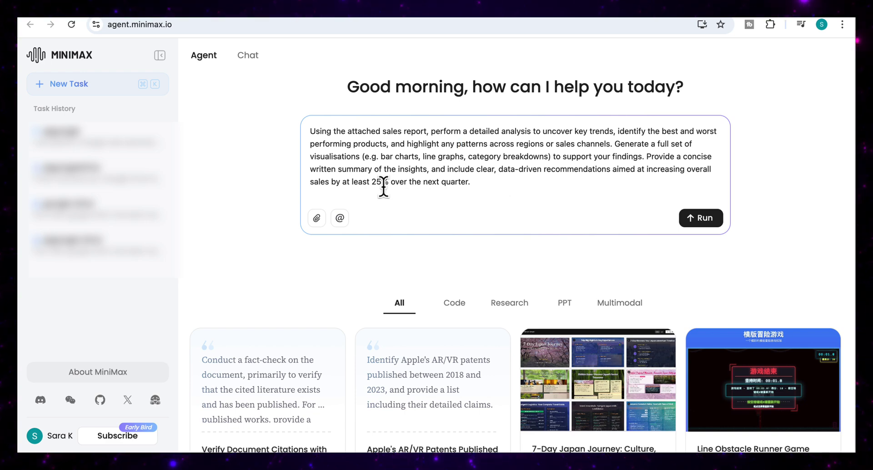
click(318, 221)
double_click(365, 160)
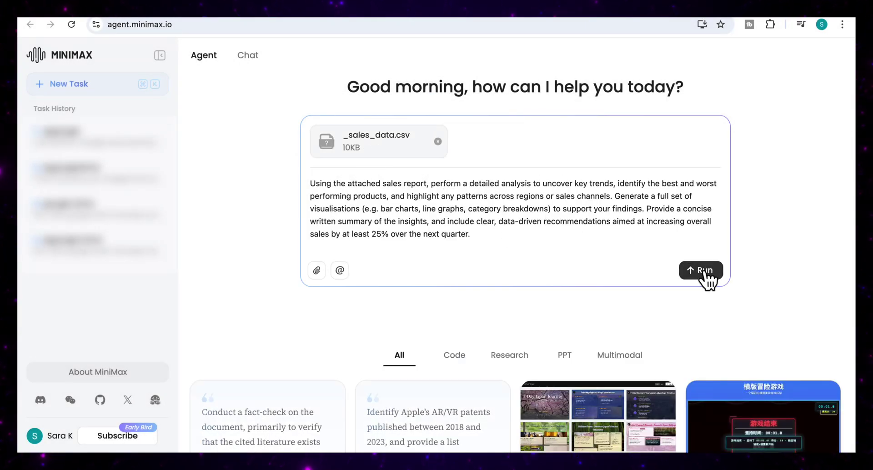
Run the sales analysis task and review the agent's closing summary of the delivered report and its formats.
click(703, 273)
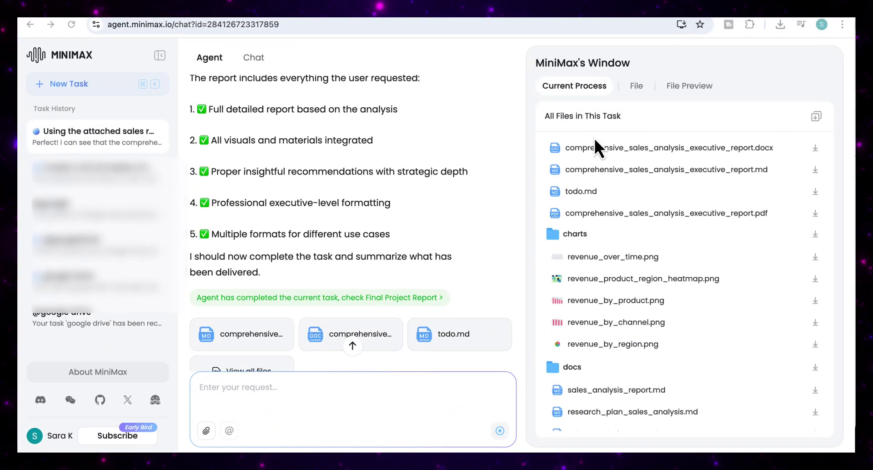
scroll(328, 116, up, 2)
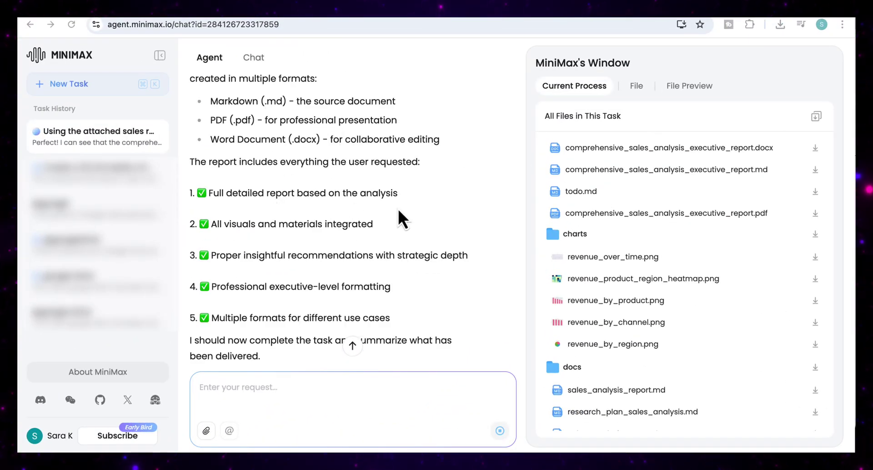
scroll(417, 232, down, 1)
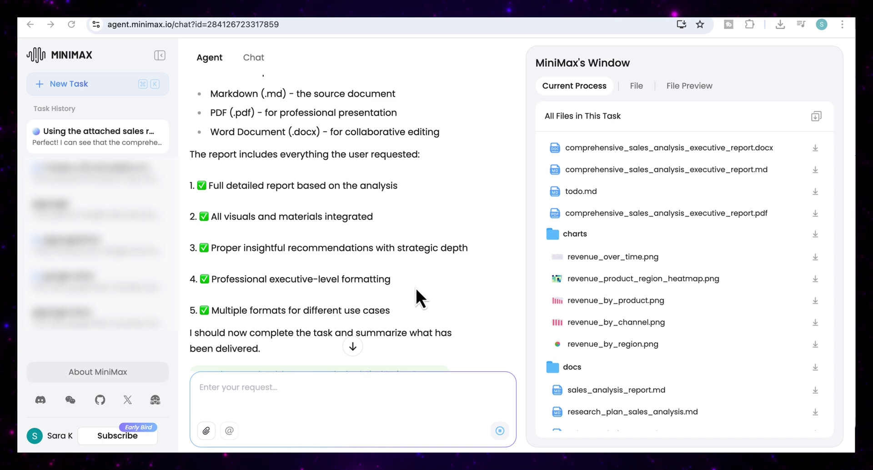
scroll(416, 288, down, 1)
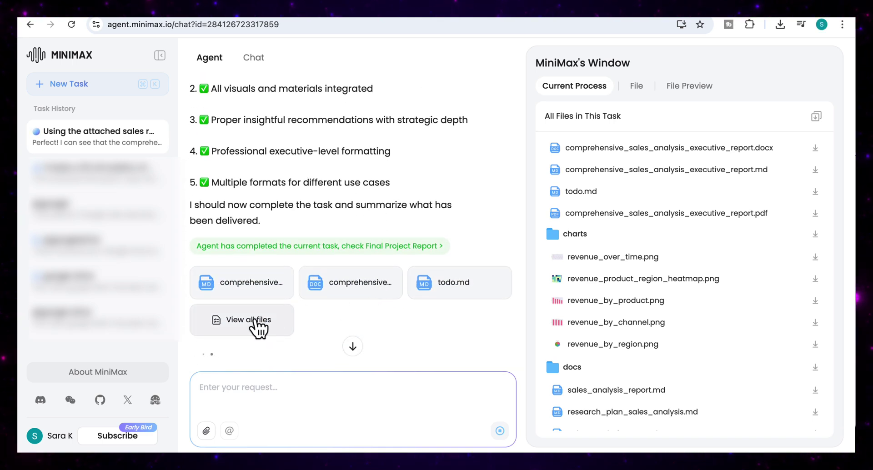
List all files generated for the task and preview comprehensive_sales_analysis_executive_report.docx, from its charts to the financial projections.
click(268, 324)
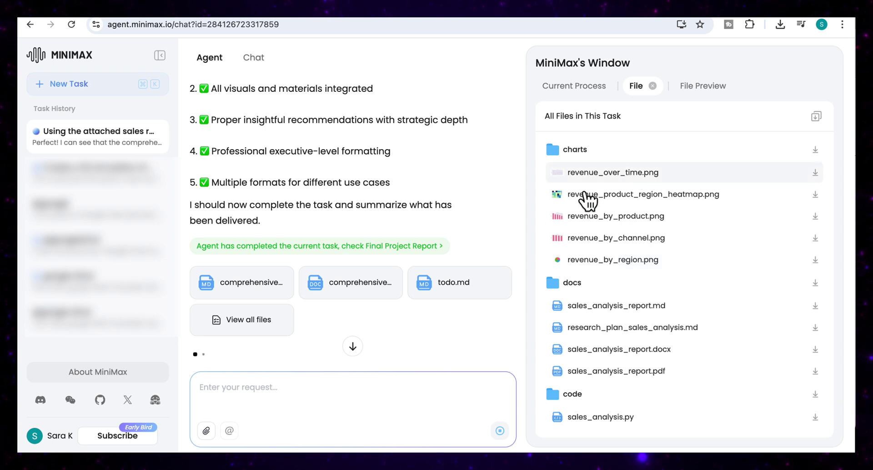
scroll(657, 209, up, 2)
scroll(651, 200, up, 1)
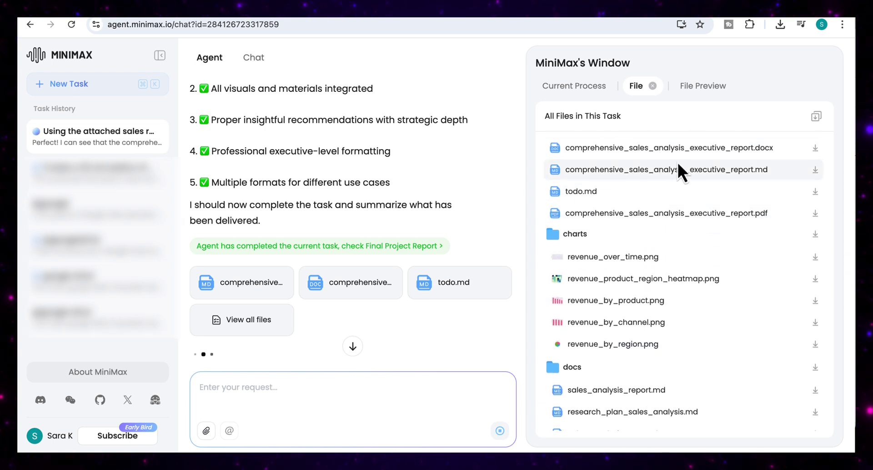
click(719, 151)
scroll(708, 272, down, 10)
scroll(710, 273, down, 15)
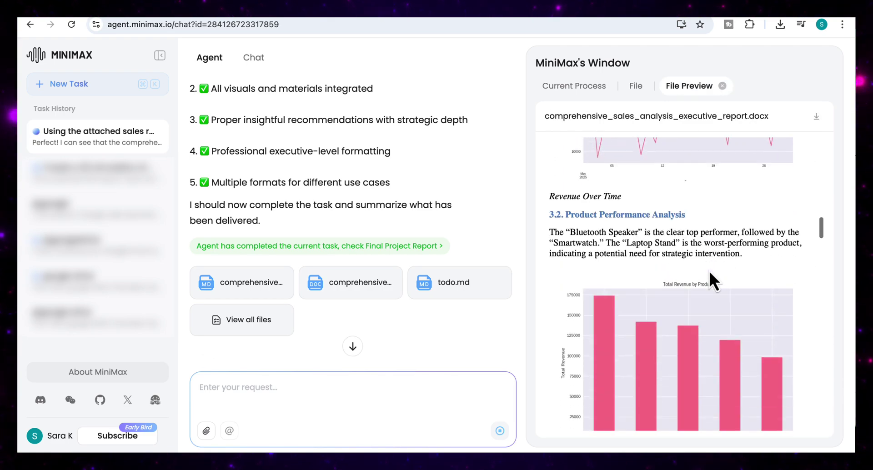
scroll(709, 271, down, 15)
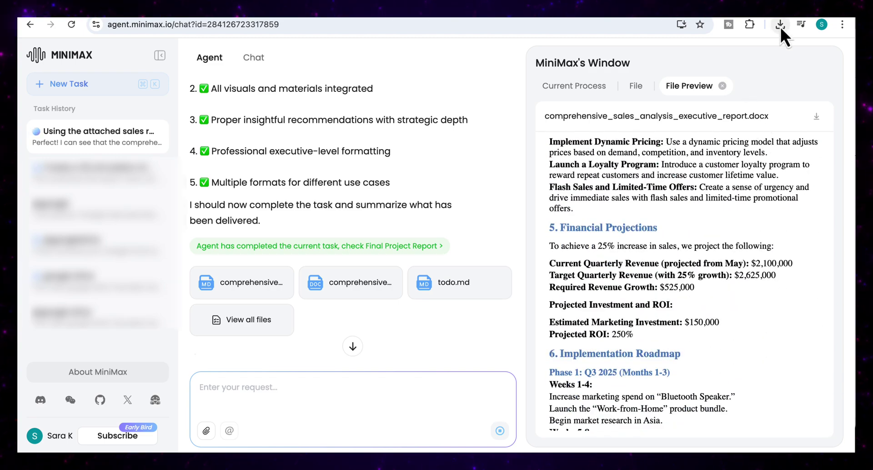
Open the downloaded report in Word and read its executive summary, strategic recommendations, introduction and methodology.
click(781, 26)
click(682, 84)
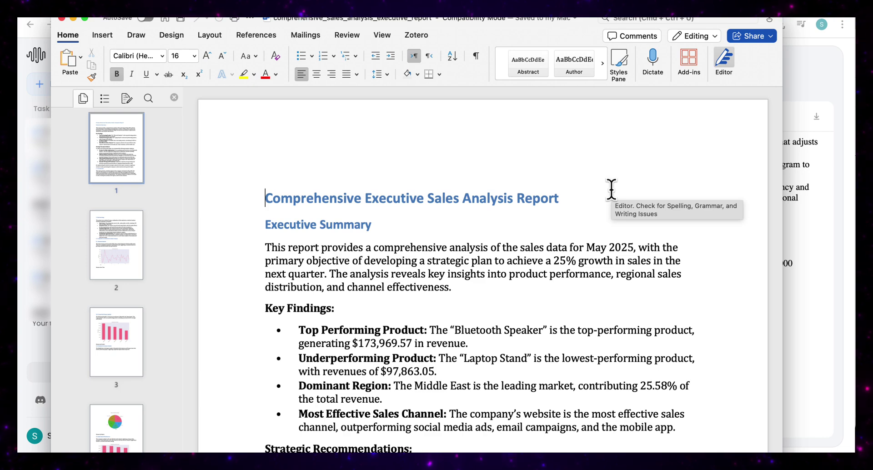
scroll(611, 189, down, 10)
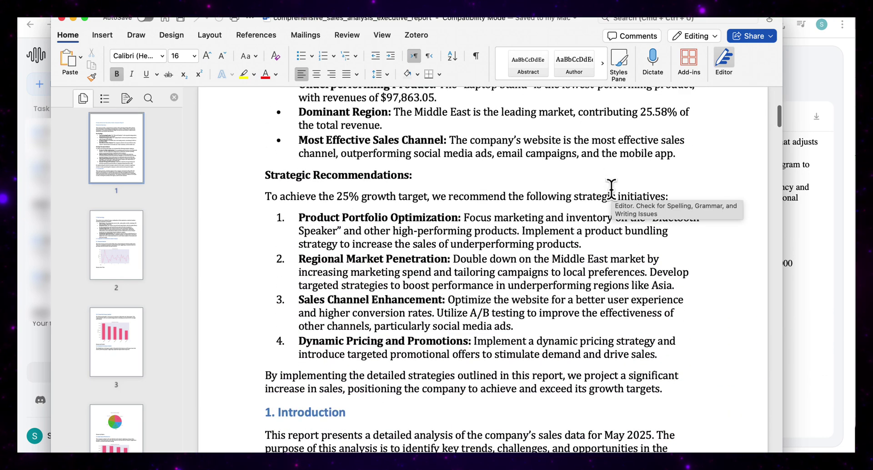
scroll(611, 190, down, 10)
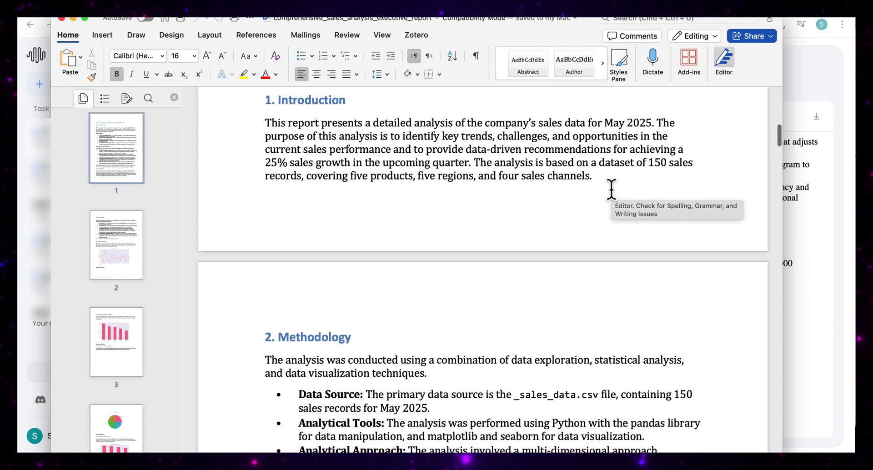
scroll(611, 190, down, 5)
scroll(611, 189, up, 5)
Examine the report's temporal analysis and product performance sections with their revenue charts.
scroll(611, 190, down, 10)
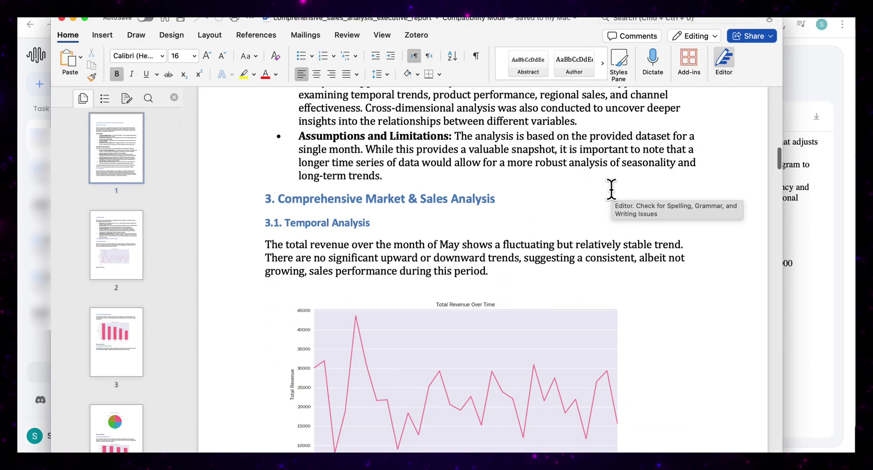
scroll(611, 189, down, 5)
scroll(410, 113, up, 1)
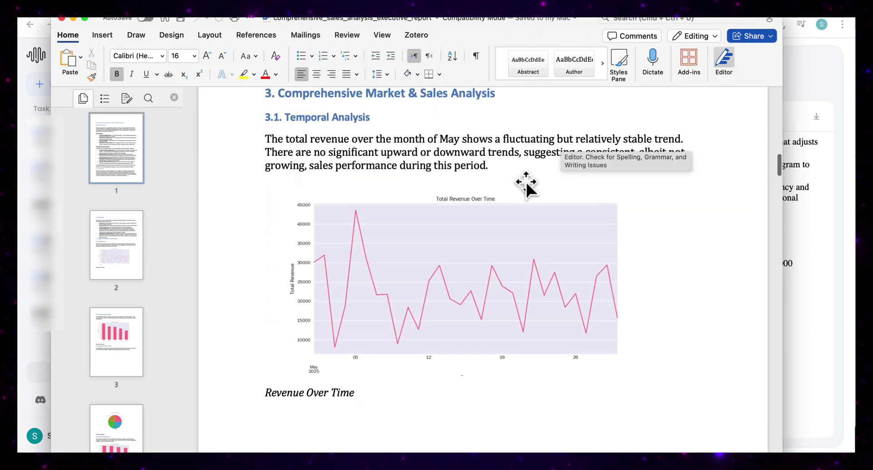
scroll(522, 182, down, 9)
scroll(558, 239, up, 5)
scroll(542, 288, down, 15)
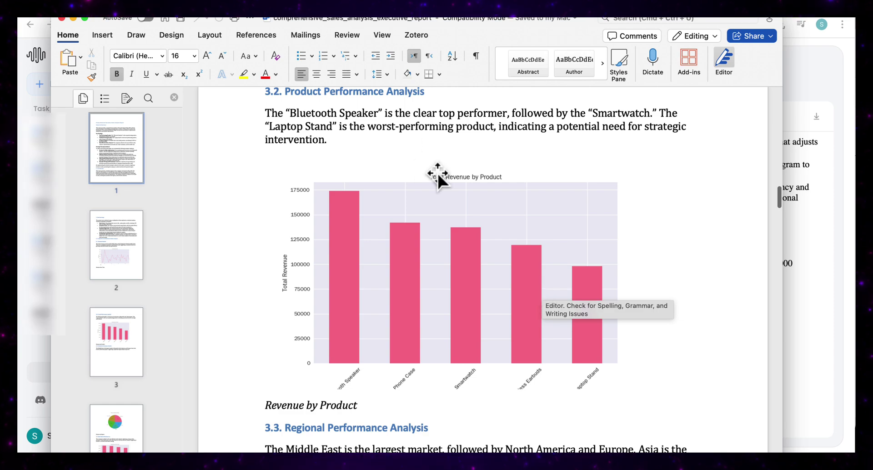
Read on through the regional and channel analysis, the strategic growth plan and the closing sections to the appendix.
scroll(475, 253, down, 20)
scroll(477, 252, down, 20)
scroll(477, 252, down, 12)
scroll(477, 252, up, 6)
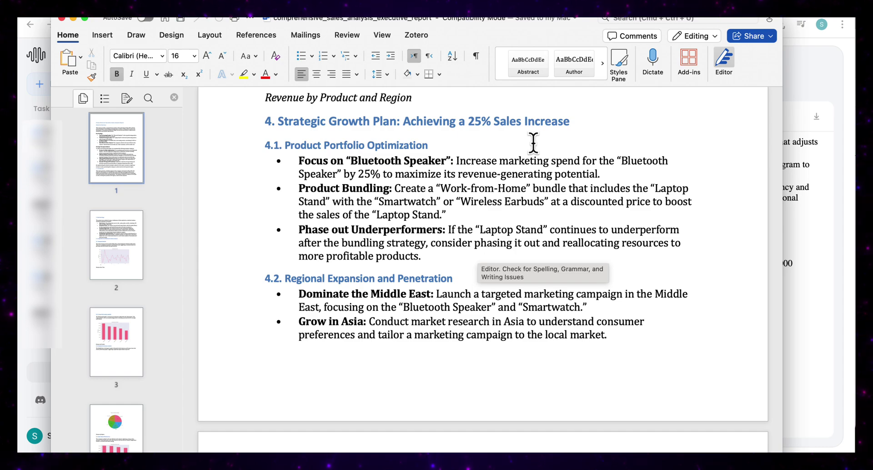
scroll(533, 143, down, 15)
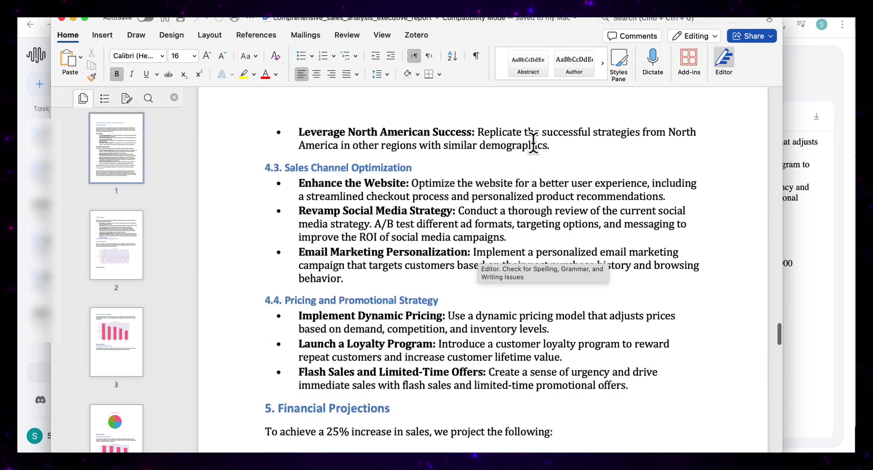
scroll(533, 142, down, 20)
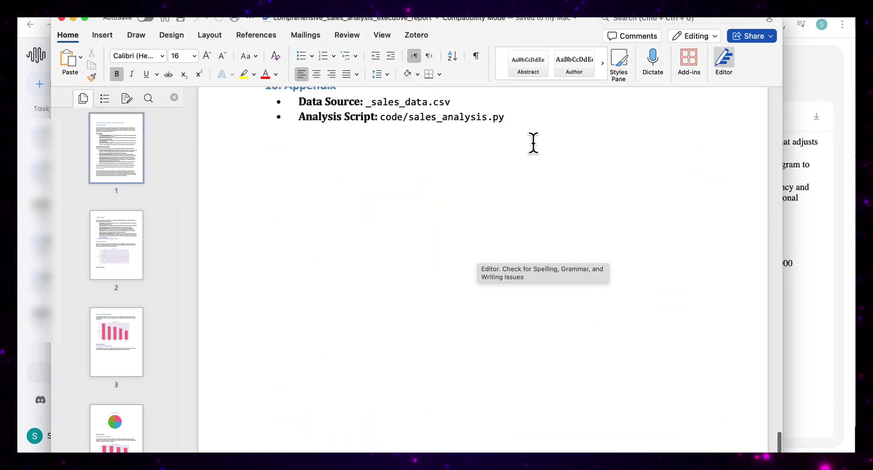
Revisit the revenue by sales channel chart and the phased implementation roadmap in the report.
scroll(533, 143, up, 20)
scroll(534, 142, up, 10)
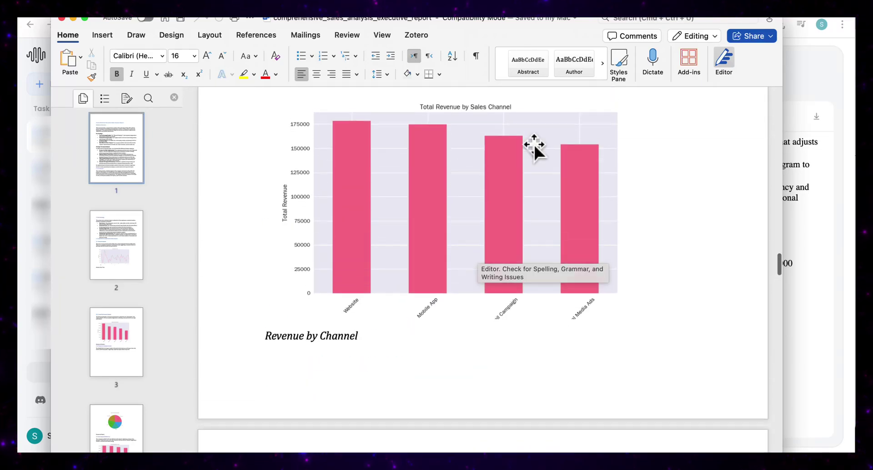
scroll(533, 143, down, 15)
scroll(534, 143, down, 12)
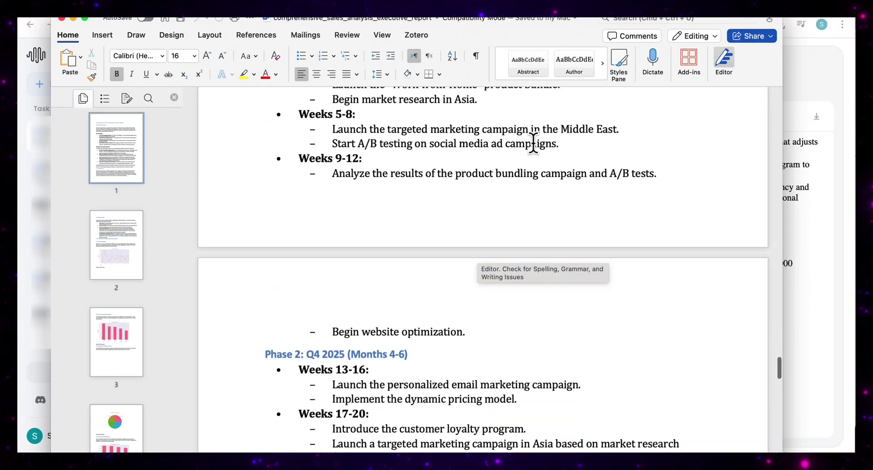
scroll(533, 142, up, 5)
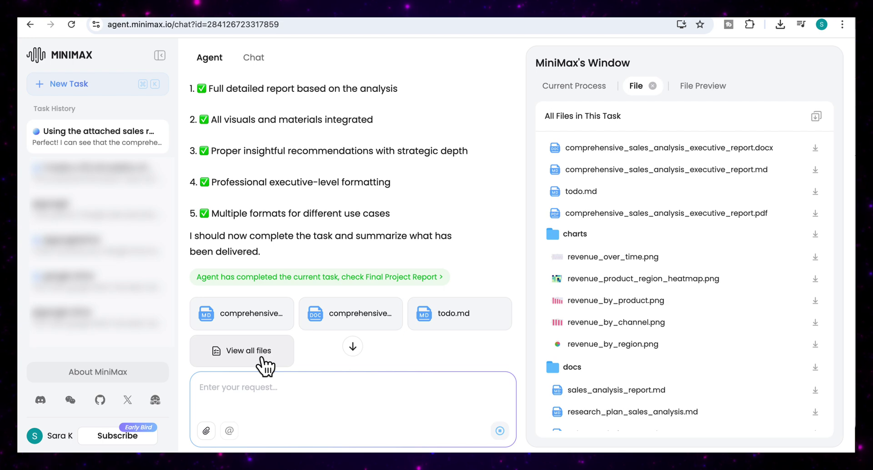
Switch back to MiniMax Agent and look through the task's chart, document and code files.
scroll(576, 179, down, 1)
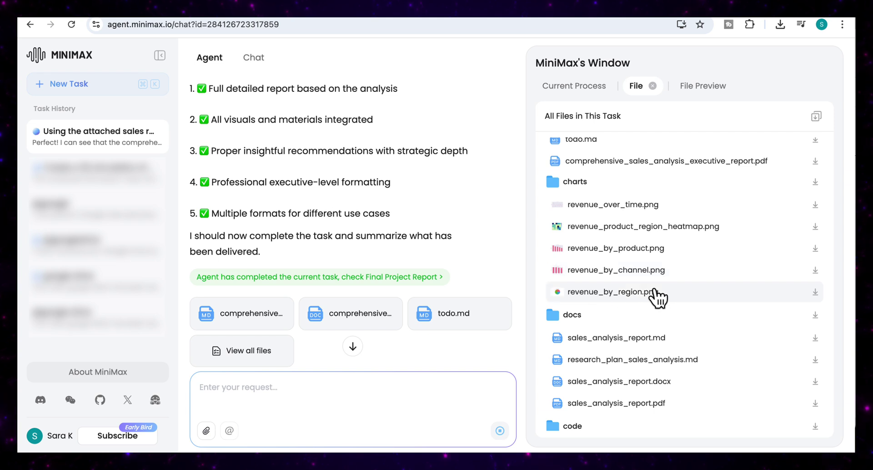
scroll(655, 296, down, 1)
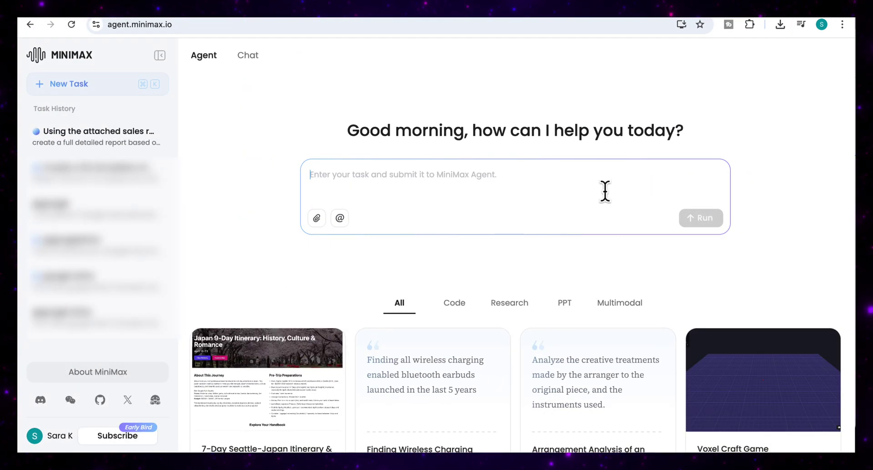
Run a new task to build an interactive career planner site with a personality-style quiz, matching career recommendations, and learning pathways with skills, courses and time to entry.
text(Build an interactive career planner that helps students or early professionals explore different career paths based on their interests. The site should include a personality-style quiz, recommendations for matching careers, and learning pathways with required skills, courses, and estimated time to entry.)
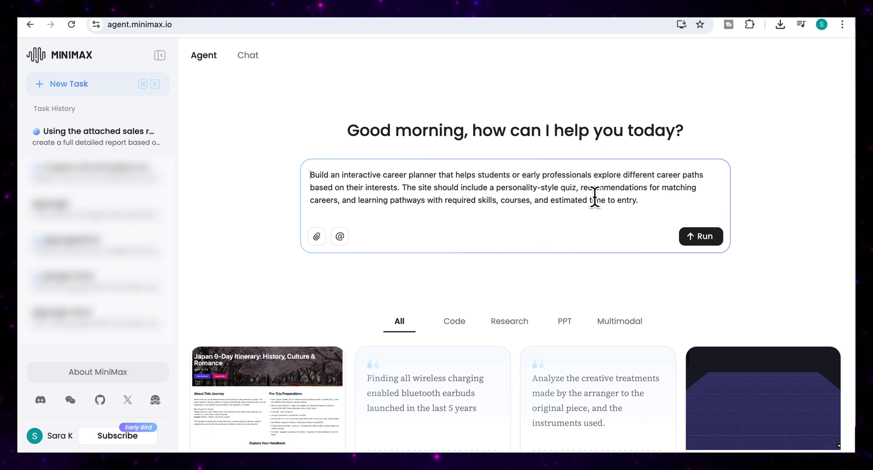
click(703, 239)
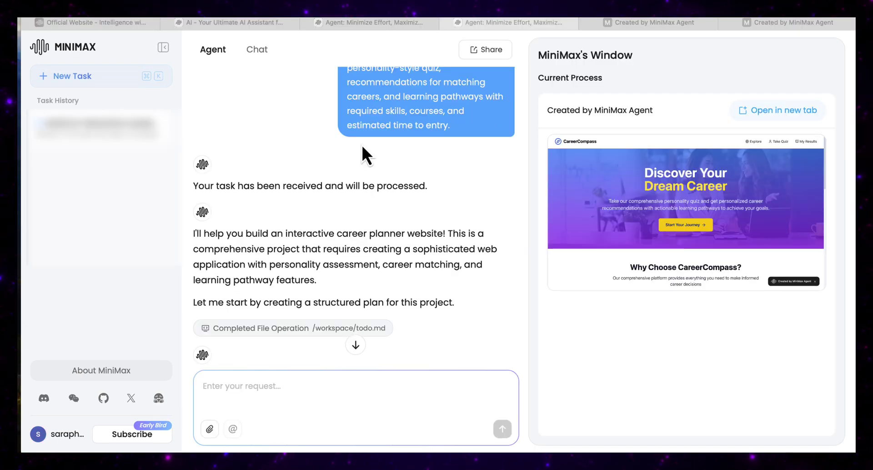
Review the start of the agent's work log for the career planner, covering the React project setup and implementation plan.
scroll(362, 145, down, 1)
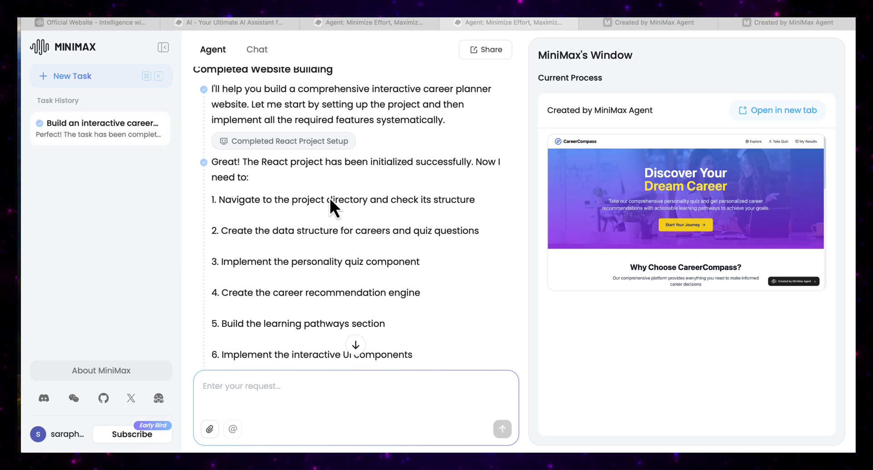
scroll(391, 209, down, 3)
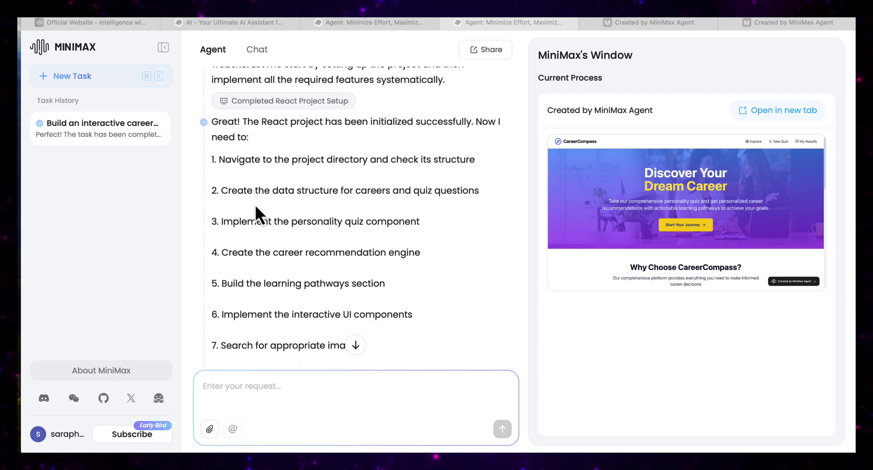
scroll(381, 214, down, 3)
scroll(374, 227, up, 1)
scroll(383, 264, down, 2)
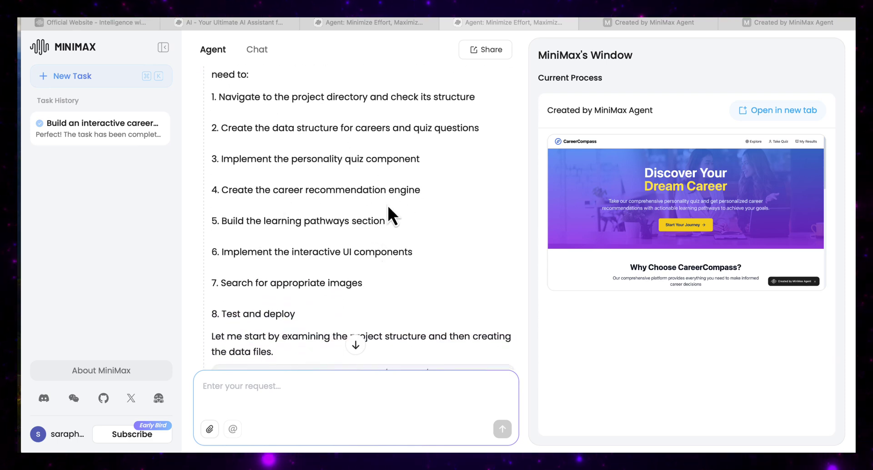
scroll(387, 205, down, 2)
scroll(388, 206, down, 10)
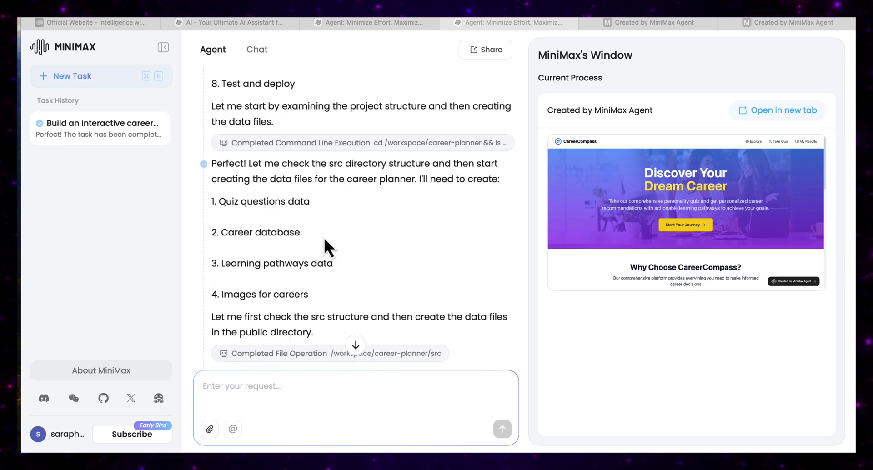
Review how the agent created the quiz questions, careers database and learning pathways files, and searched for website images.
scroll(407, 261, down, 1)
scroll(366, 225, up, 1)
scroll(366, 225, down, 3)
scroll(341, 224, down, 2)
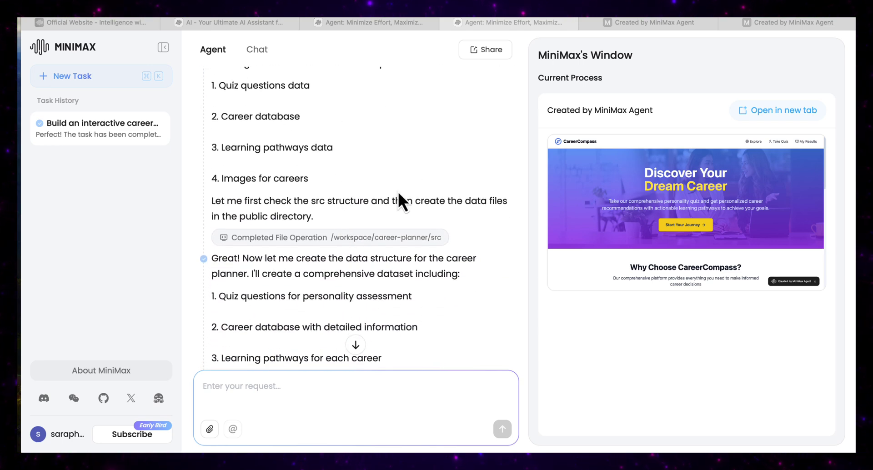
scroll(411, 220, down, 8)
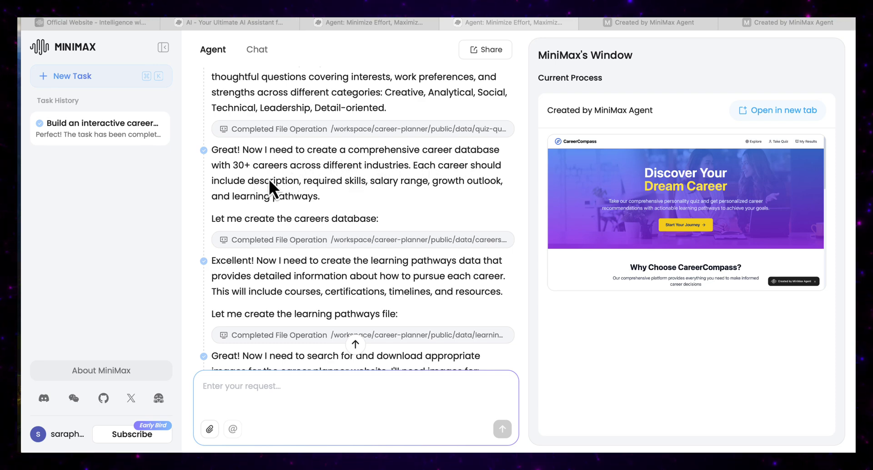
scroll(372, 182, down, 3)
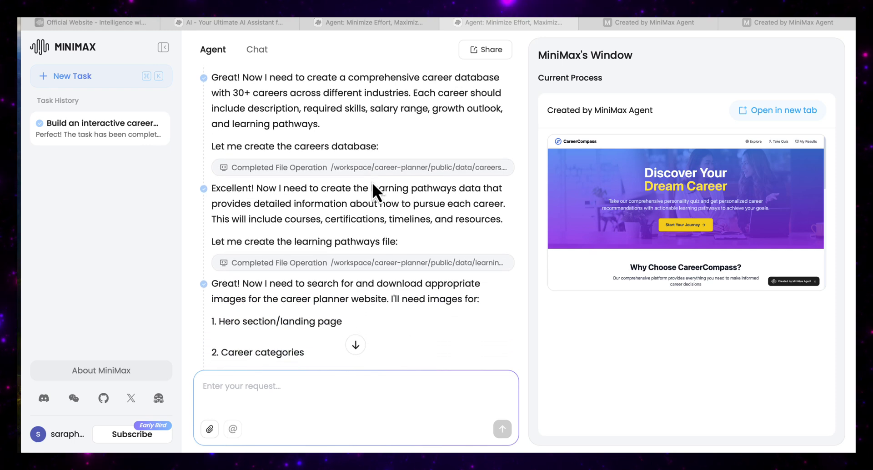
scroll(448, 220, down, 7)
scroll(410, 168, up, 5)
scroll(410, 172, down, 10)
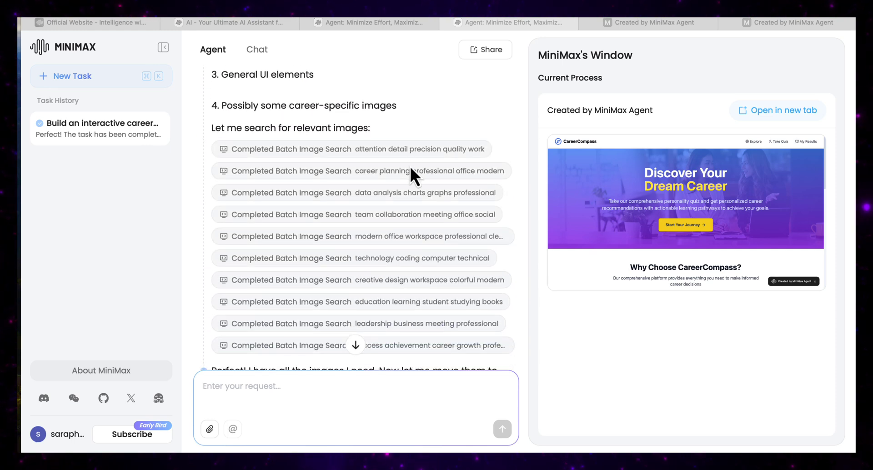
scroll(406, 276, down, 5)
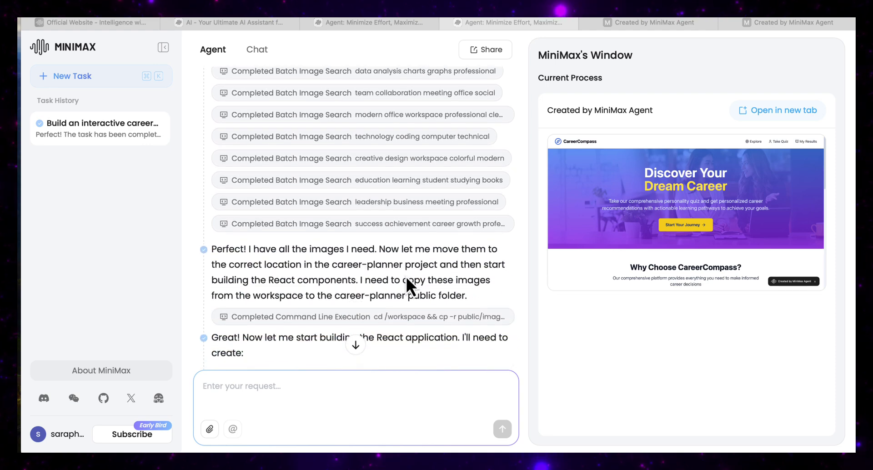
Check the log's deployment and success criteria summary, and open the generated CareerCompass website in its own tab.
scroll(406, 277, down, 20)
scroll(404, 204, down, 9)
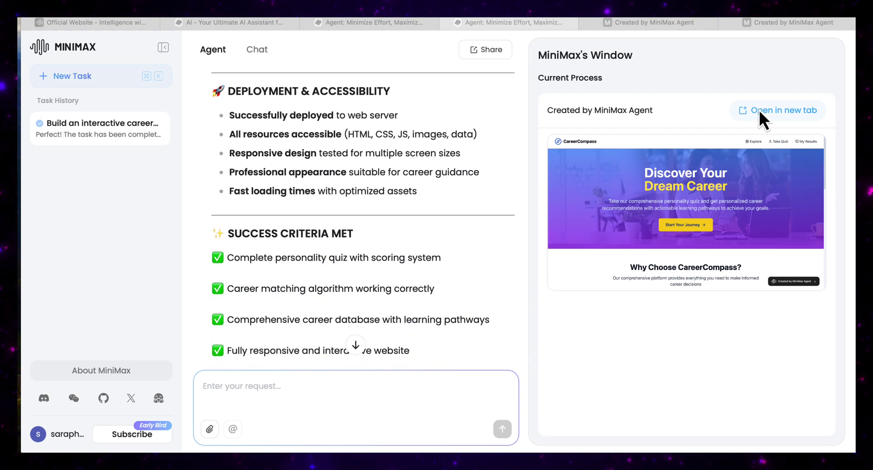
click(781, 112)
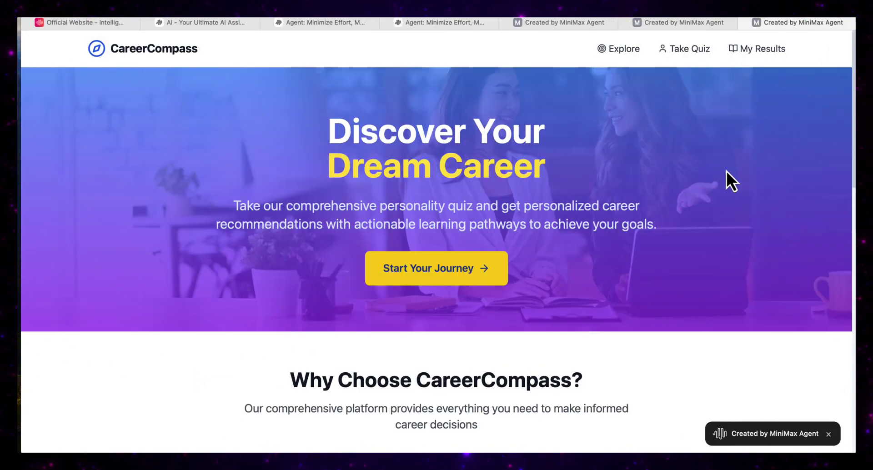
Review the CareerCompass home page, covering its platform features, personality types and closing quiz invitation, and return to the hero section.
scroll(727, 171, down, 1)
scroll(727, 171, up, 1)
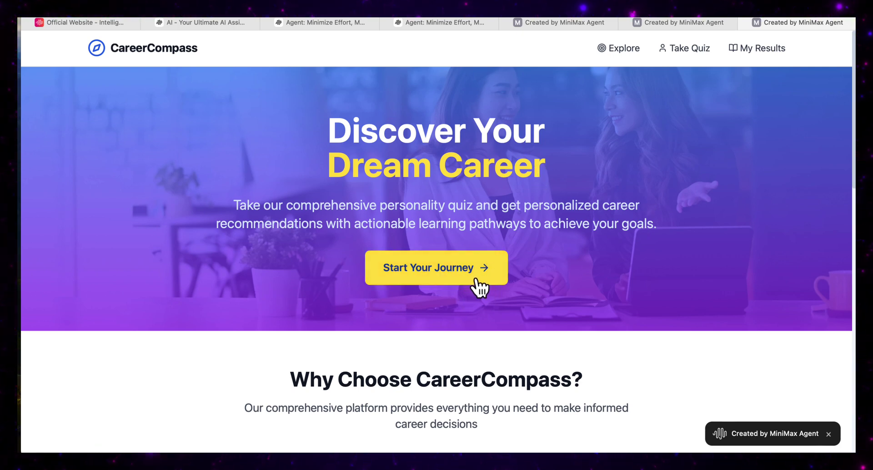
scroll(517, 302, down, 5)
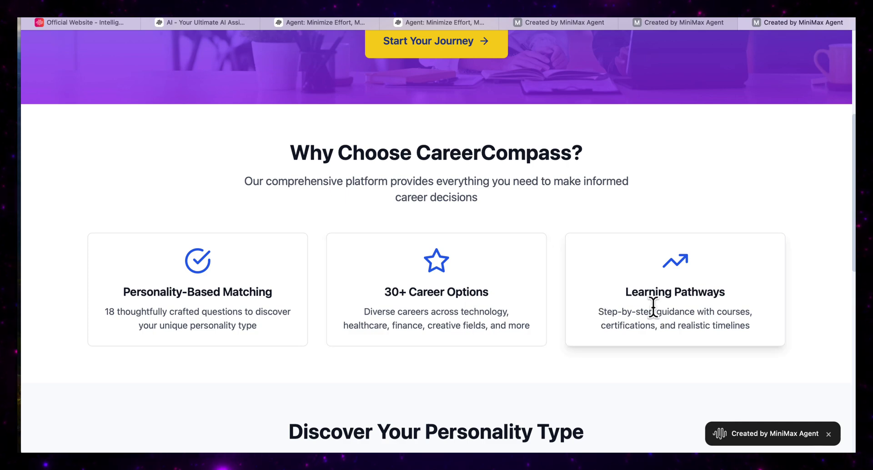
scroll(653, 304, down, 5)
scroll(655, 312, down, 2)
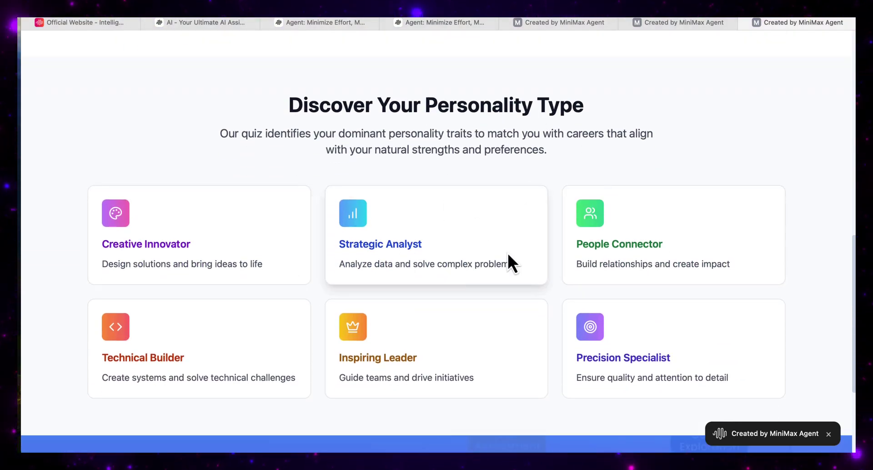
scroll(601, 370, down, 4)
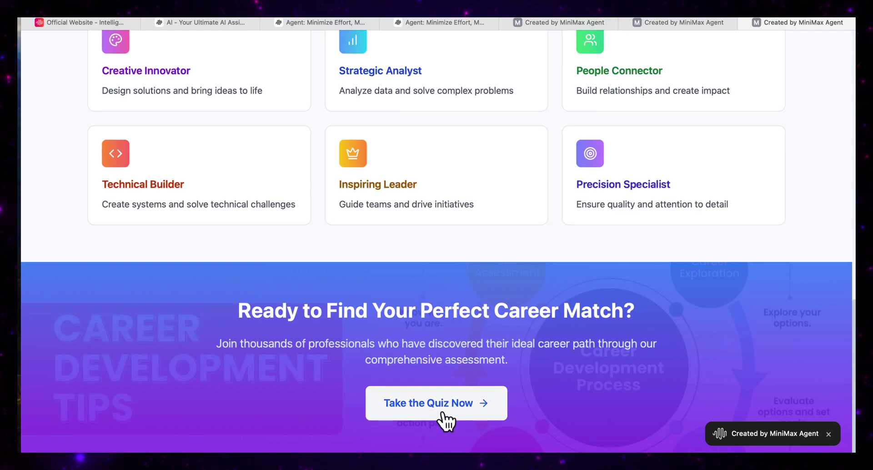
scroll(468, 403, up, 15)
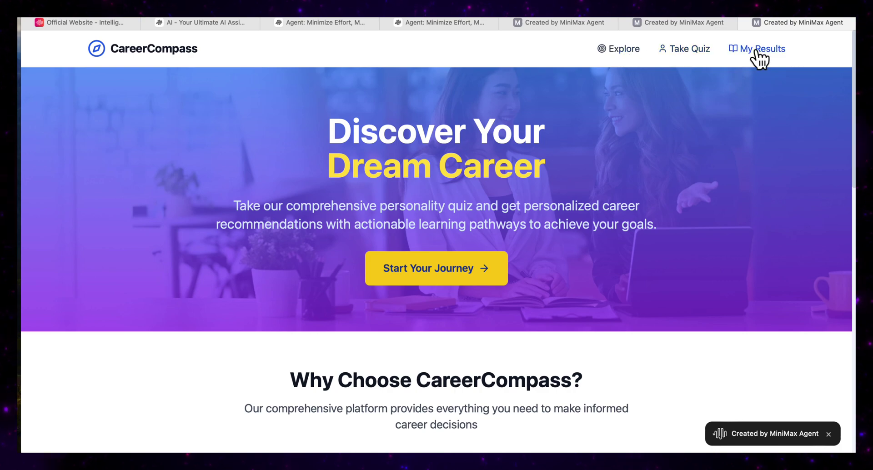
scroll(800, 53, down, 3)
scroll(844, 55, up, 3)
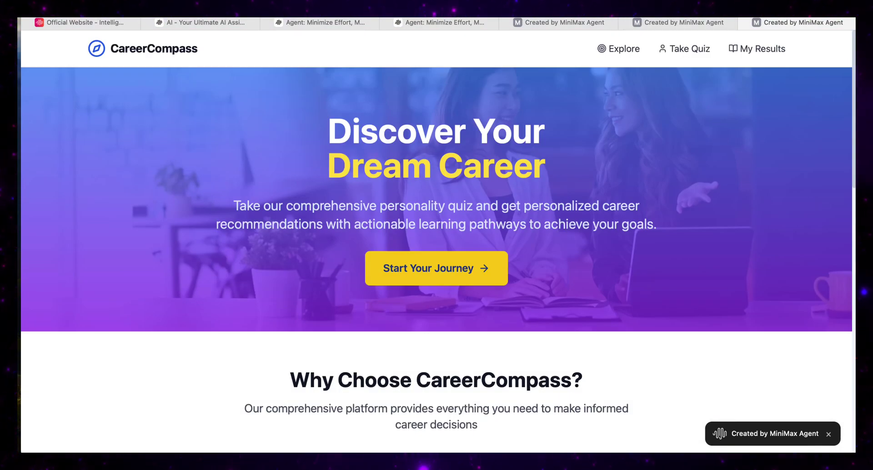